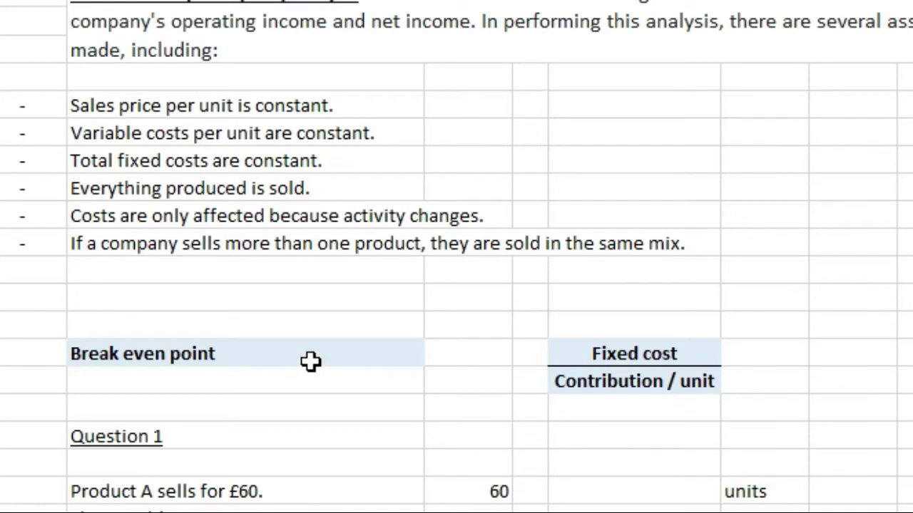
- Review the break-even formula against Question 1's £60 price, £25 variable cost and £45,000 fixed costs
left_click(906, 298)
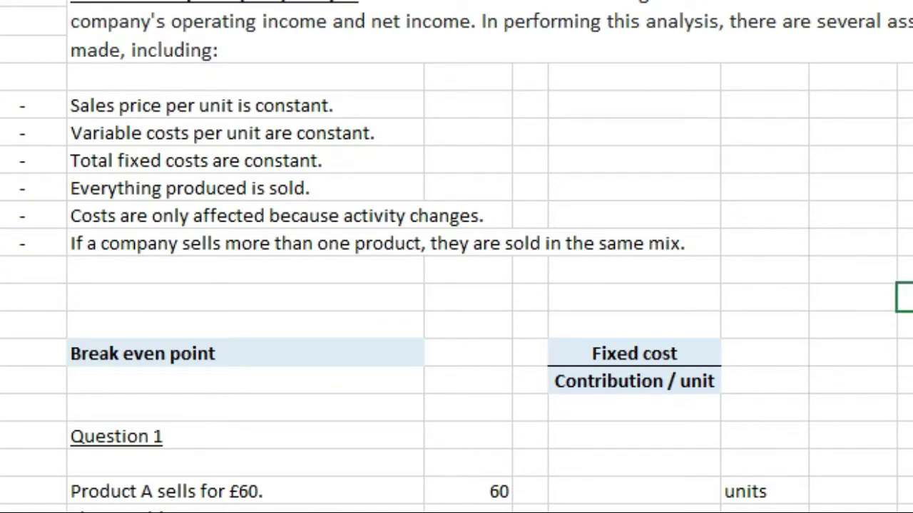
left_click(706, 354)
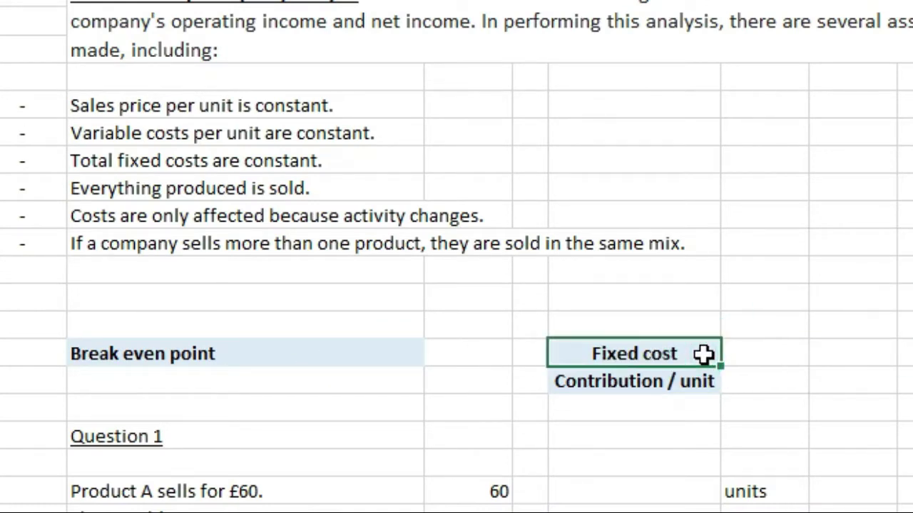
left_click(674, 385)
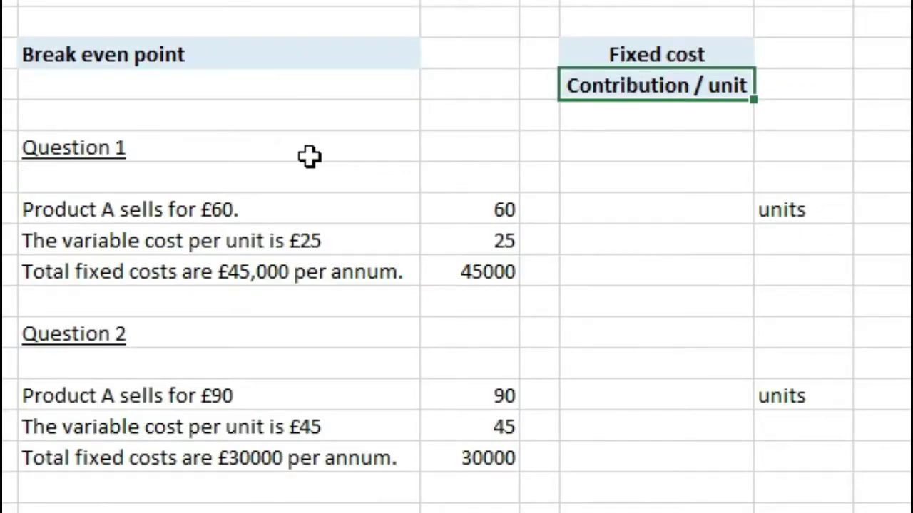
left_click_drag(302, 147, 357, 279)
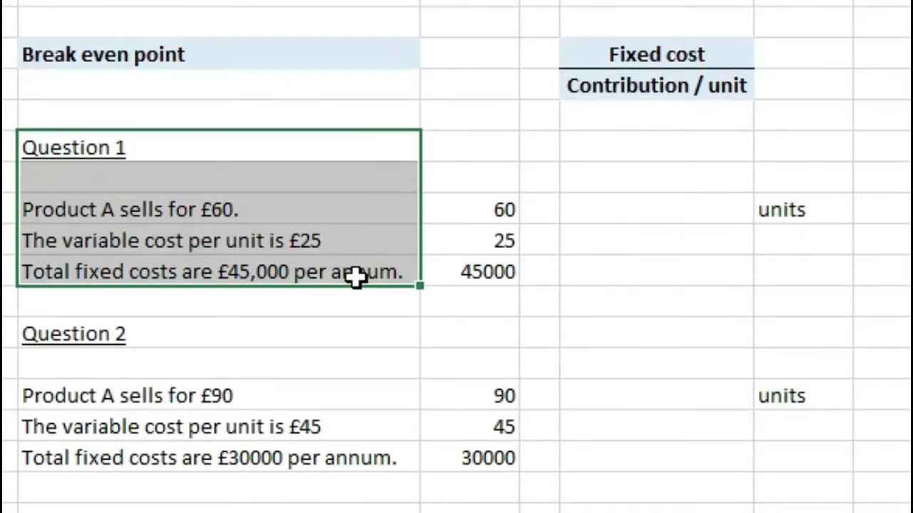
left_click(341, 214)
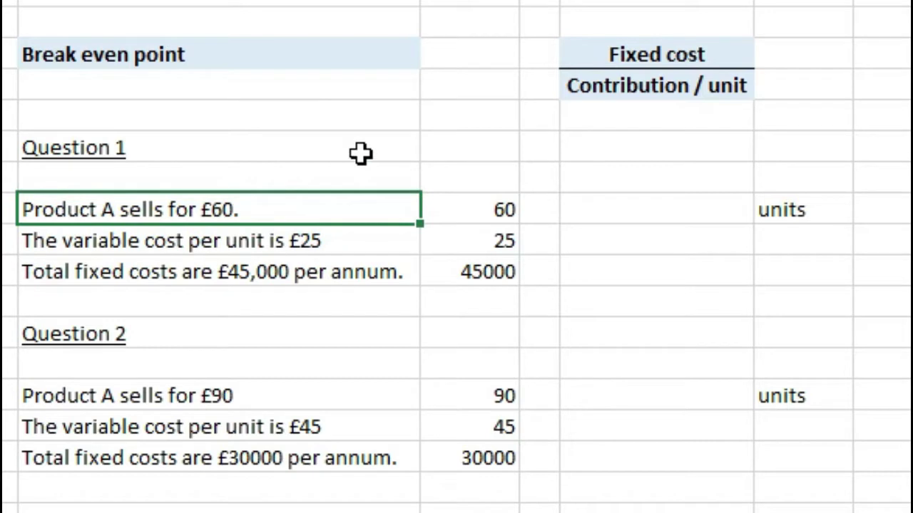
left_click(348, 239)
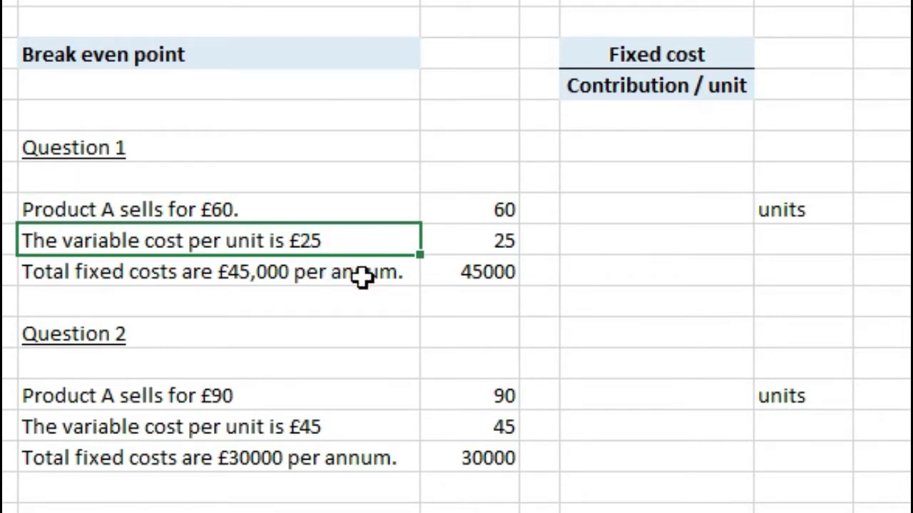
left_click(362, 279)
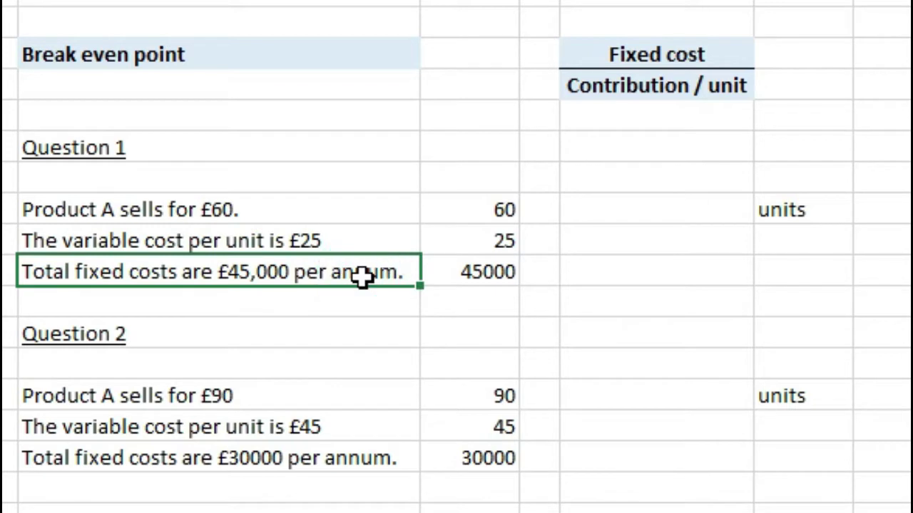
- Enter =C23/(C21-C22) beside 'units' for Question 1's break-even point of 1,286
left_click(671, 200)
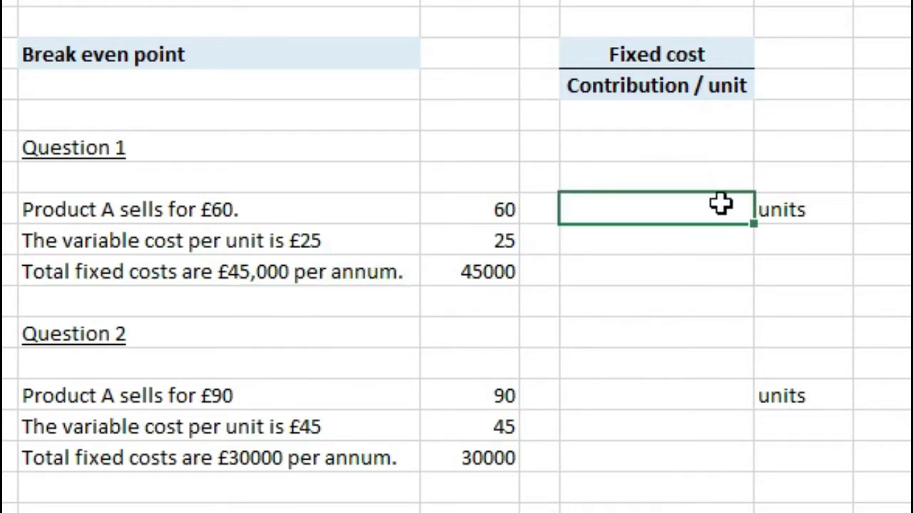
key("shift+Right")
left_click(696, 209)
key("shift+Right")
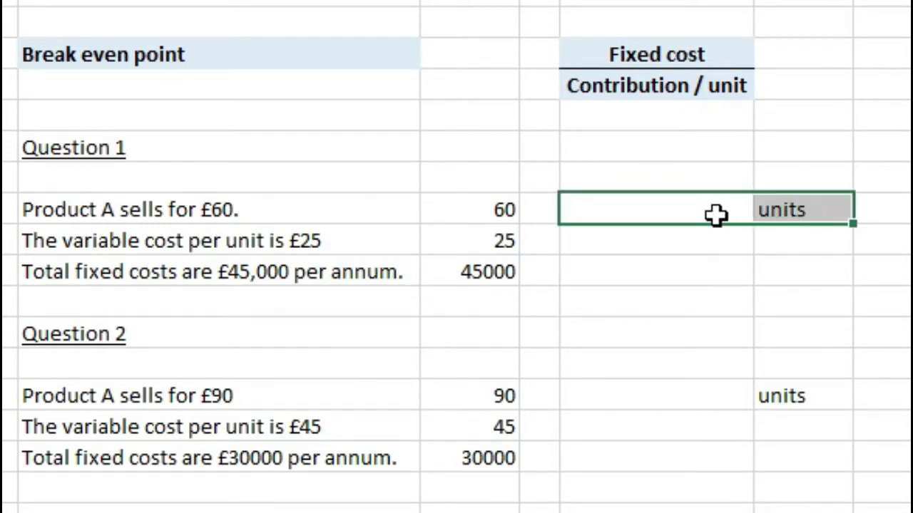
left_click(708, 219)
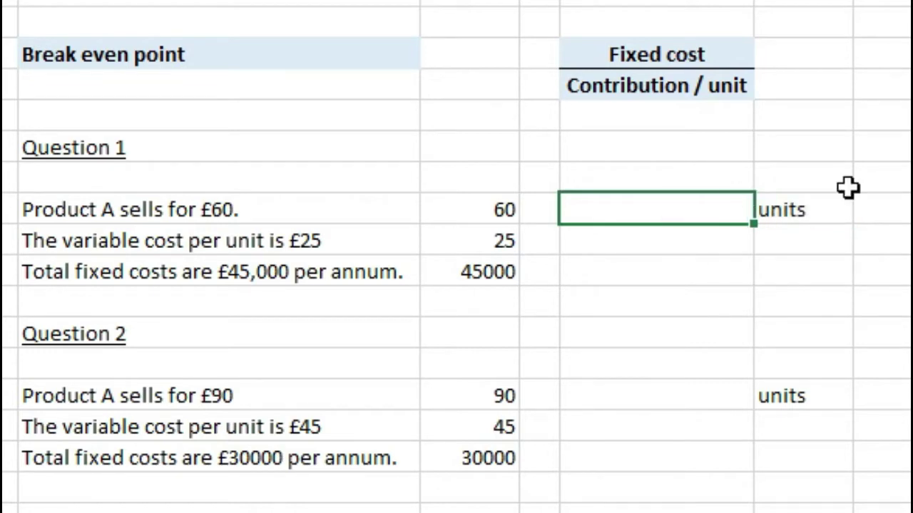
type("=C23/(C21-C22)")
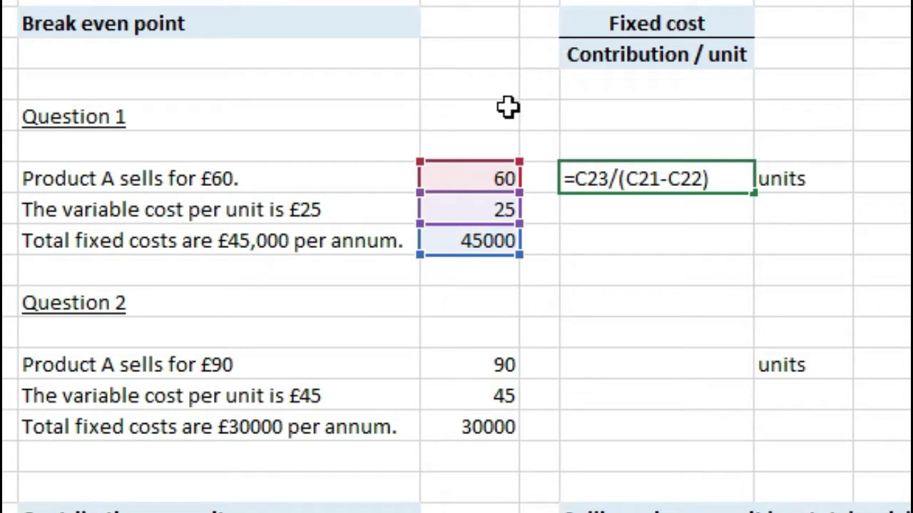
left_click(644, 178)
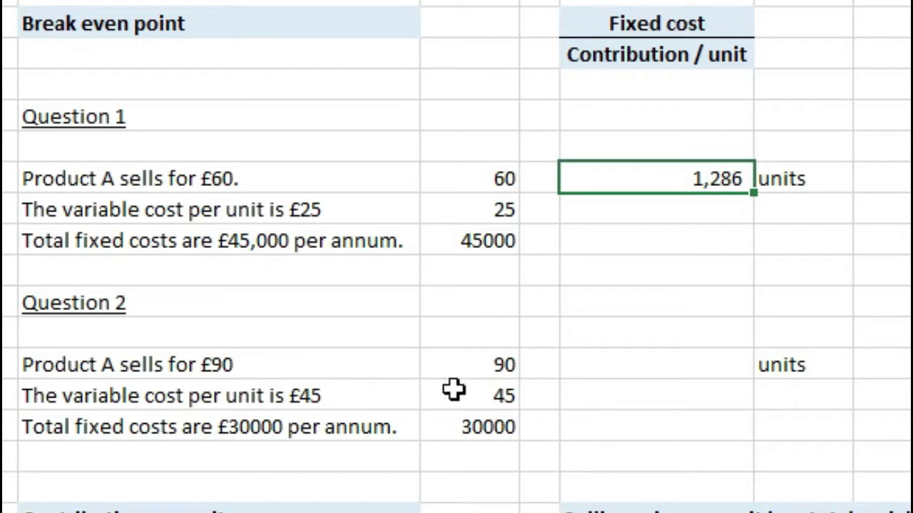
- Enter =C29/(C27-C28) in Question 2's result cell to get 667 units
left_click(585, 366)
type("=C29/(C27-C28)")
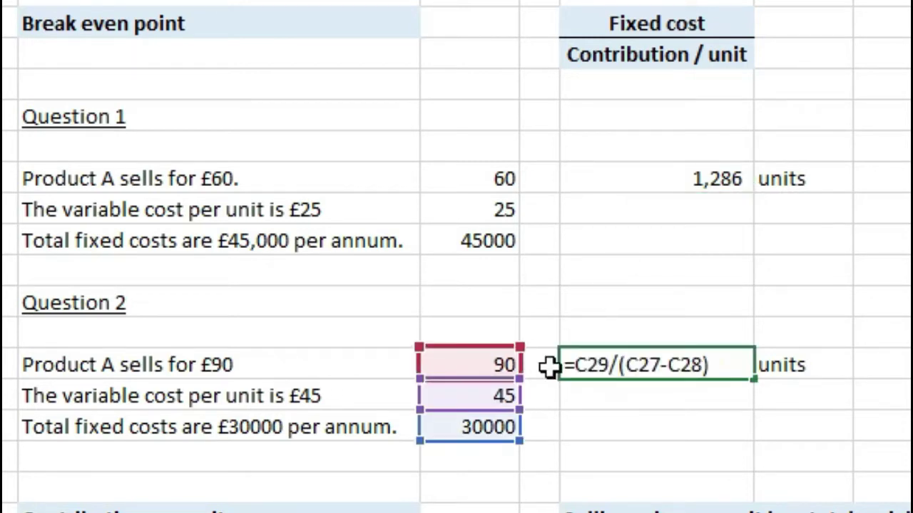
key("ctrl+Return")
left_click(656, 367)
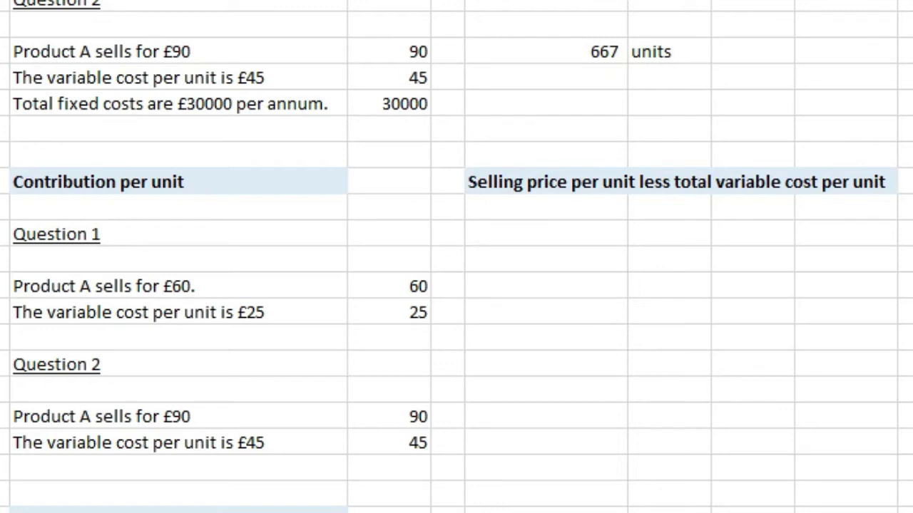
- Enter =C36-C37 for Question 1's contribution per unit, giving 35
left_click(580, 287)
type("=")
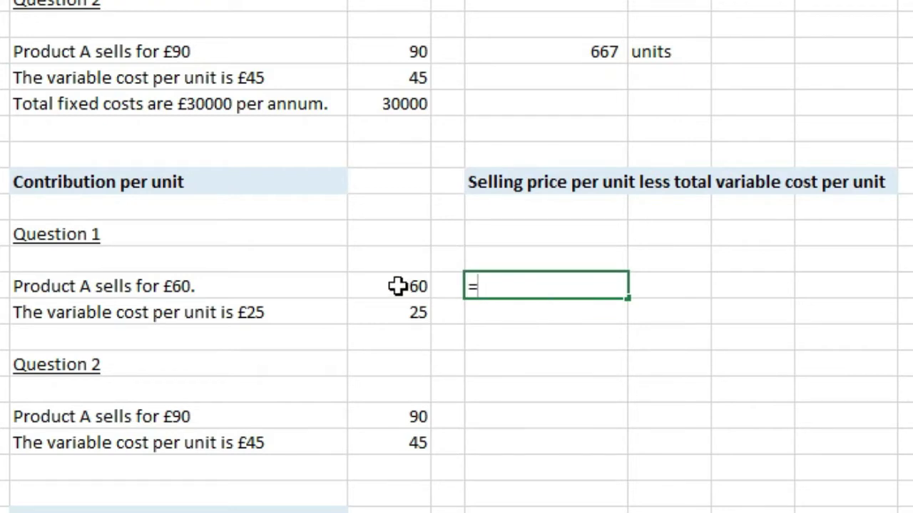
left_click(397, 285)
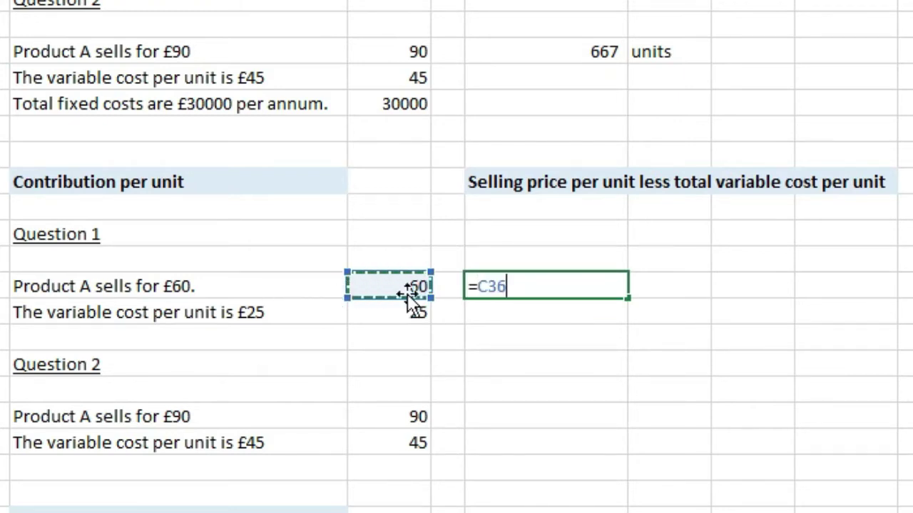
type("-")
left_click(410, 314)
key("Return")
- Copy the contribution formula to Question 2, giving 45, and verify its references
left_click(593, 286)
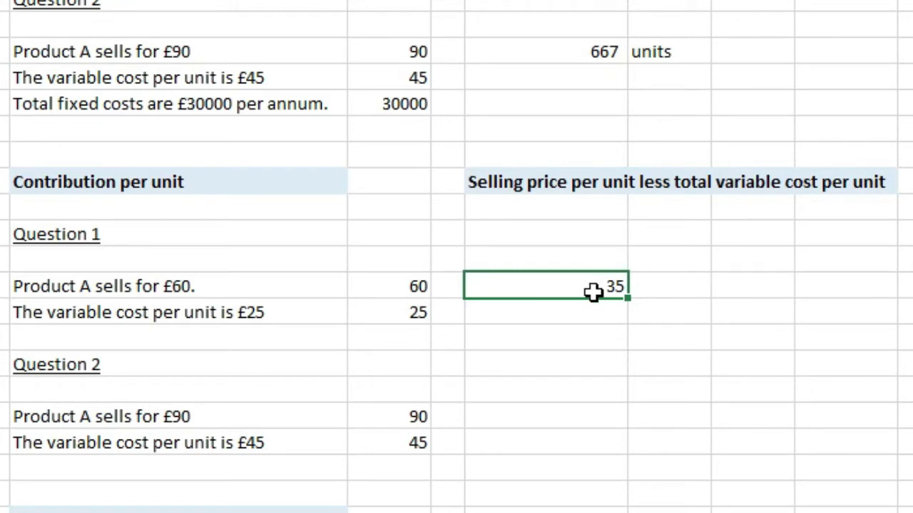
key("ctrl+c")
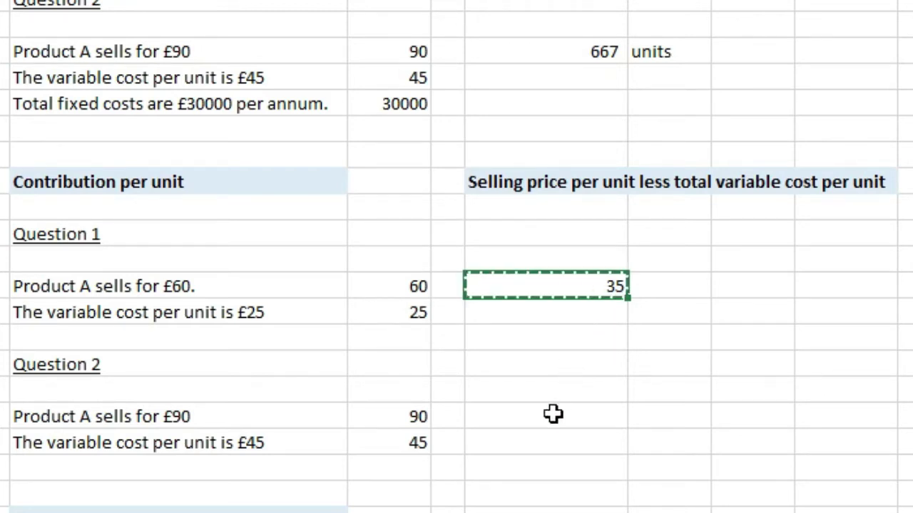
left_click(524, 417)
key("ctrl+v")
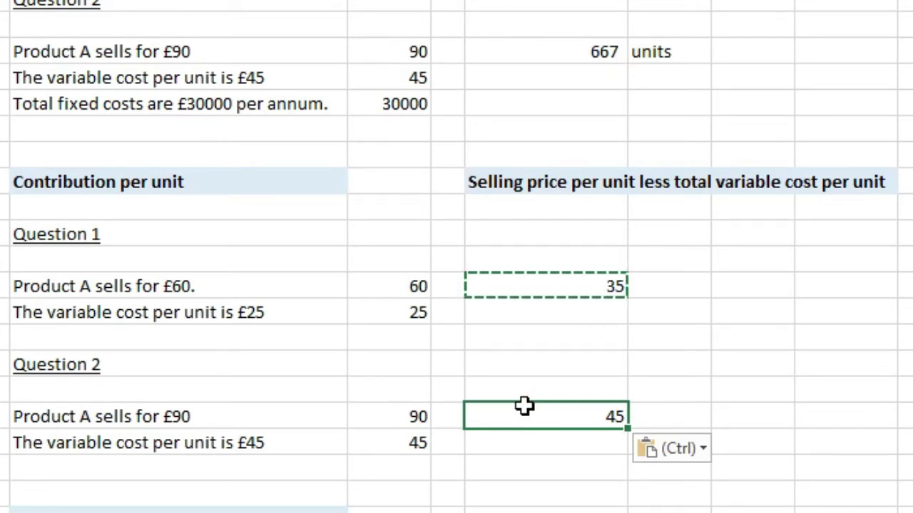
key("F2")
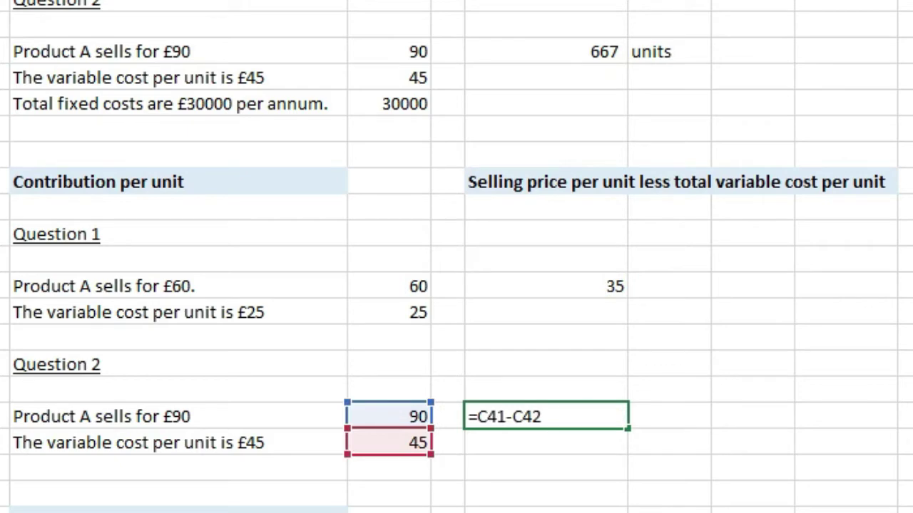
key("Return")
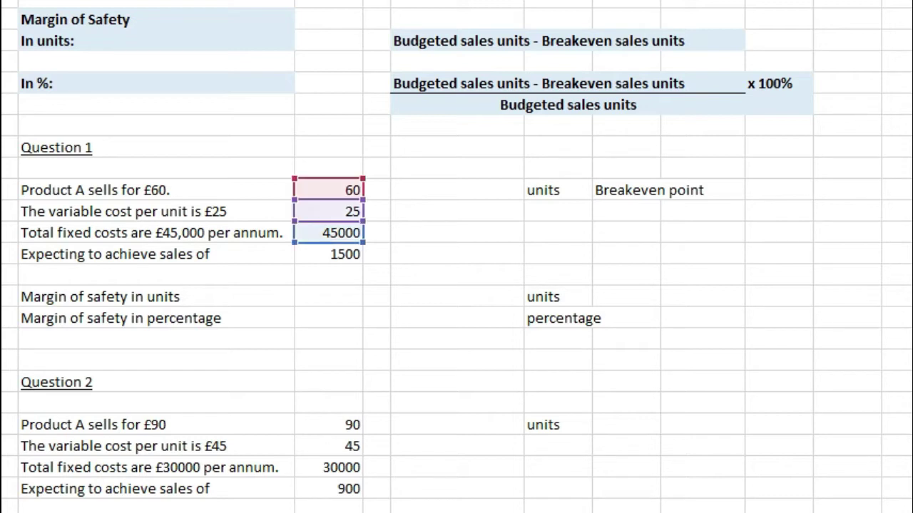
- Paste the formula giving Question 1's margin of safety of 214 units
key("ctrl+v")
key("F2")
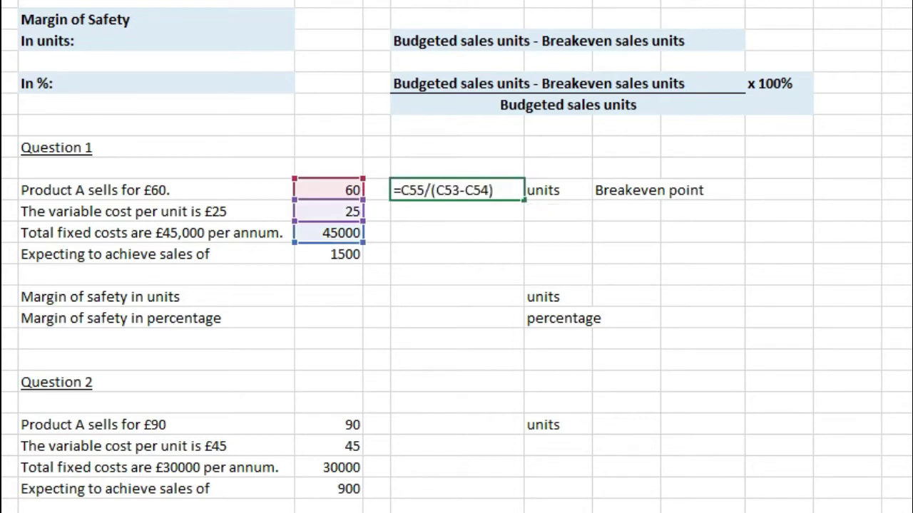
key("Escape")
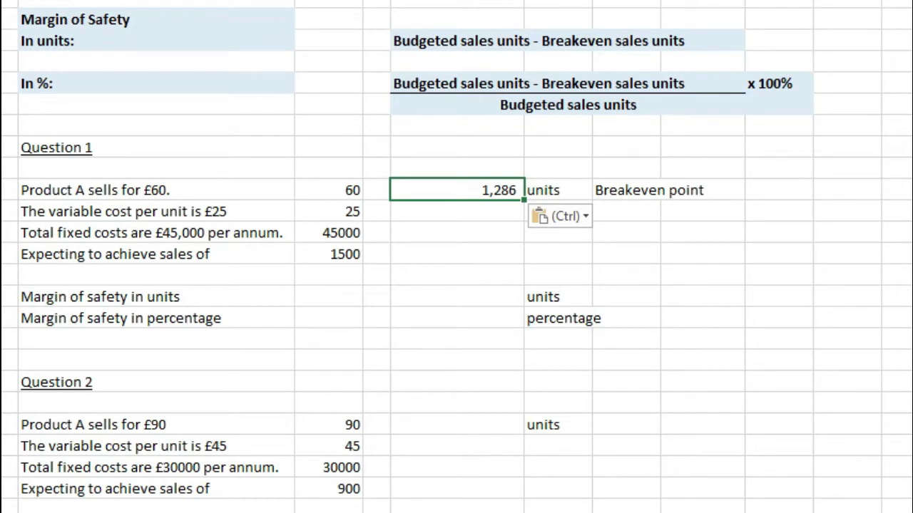
left_click(456, 297)
key("ctrl+v")
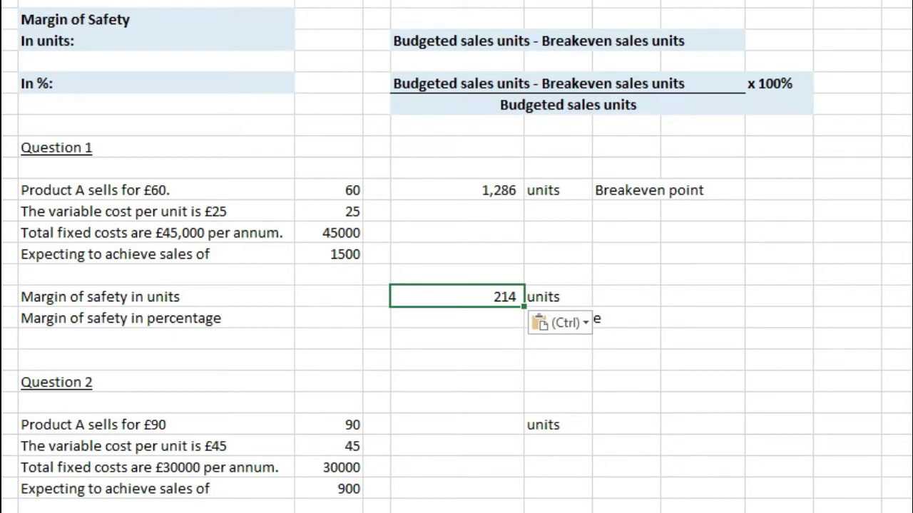
left_click(900, 379)
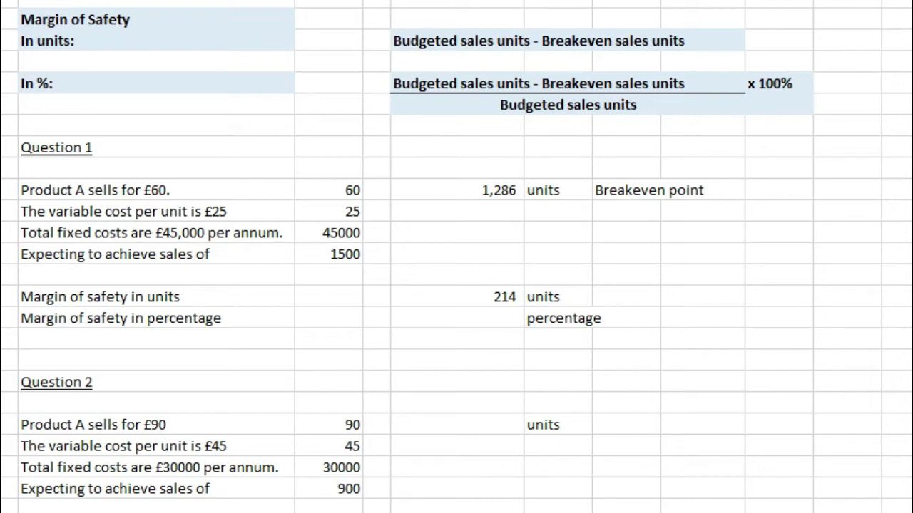
- Add Question 1's margin of safety percentage =(E58/C56), showing 14%
left_click(500, 318)
key("ctrl+v")
key("F2")
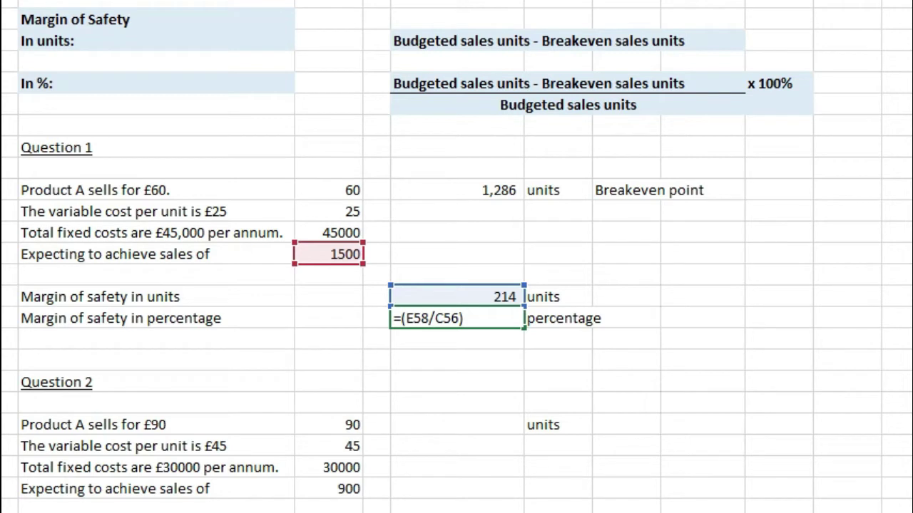
key("Return")
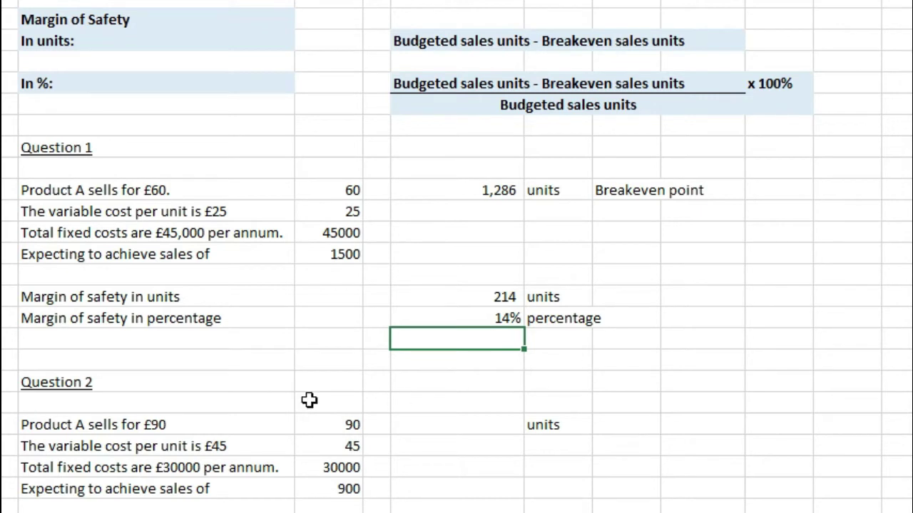
- Enter =C66/(C64-C65) for Question 2's breakeven, giving 667 units
left_click(215, 381)
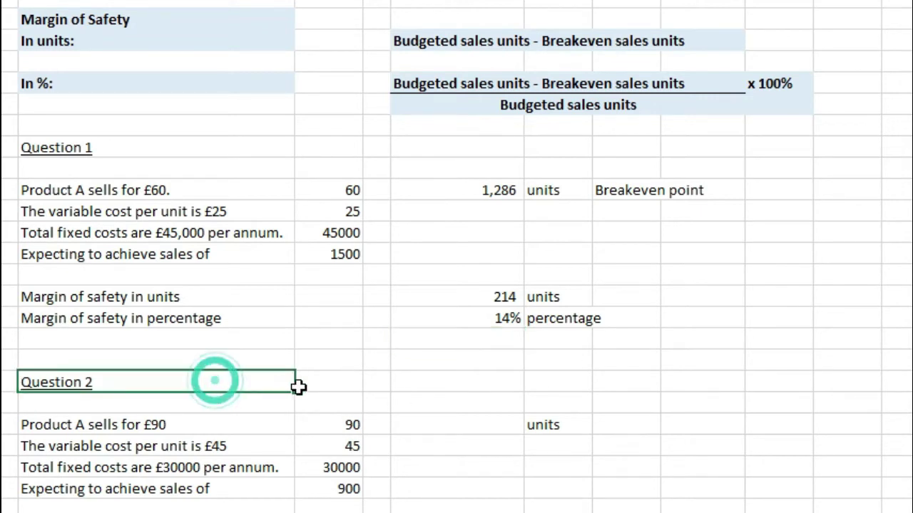
left_click(561, 487)
left_click(488, 424)
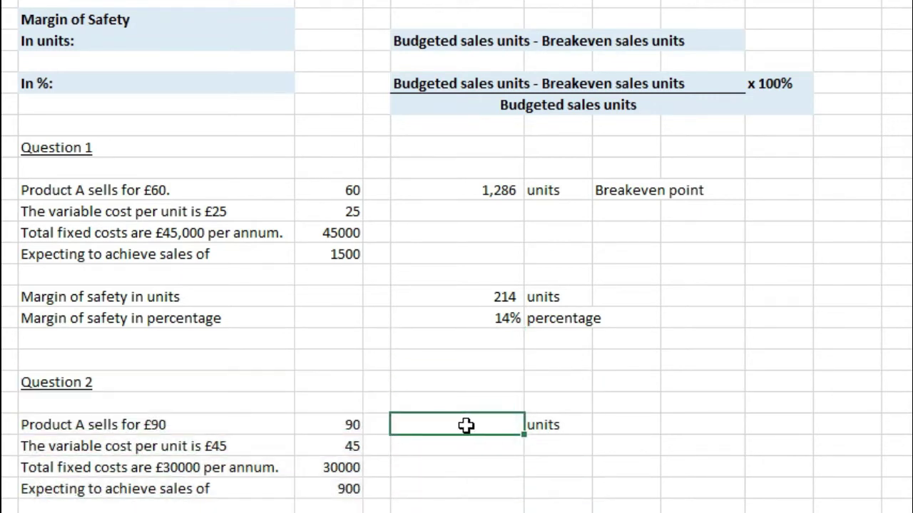
type("=")
left_click(338, 465)
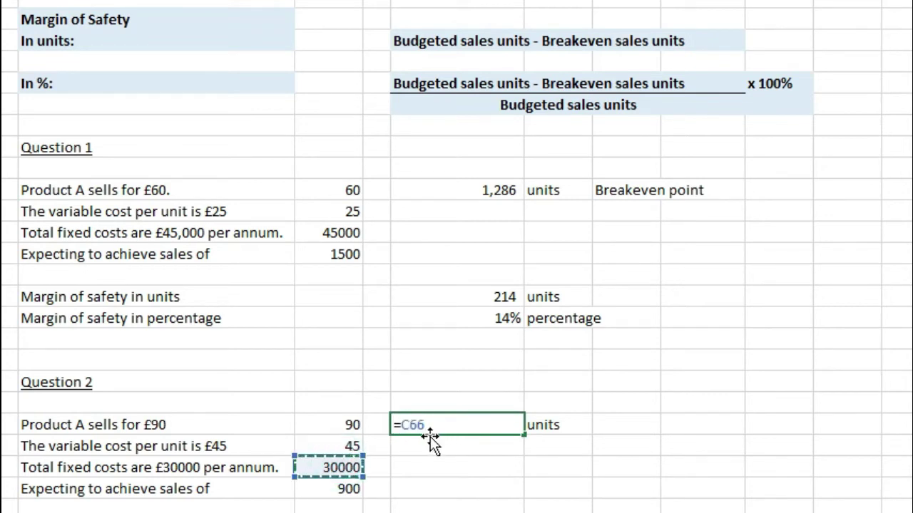
type("/(")
left_click(348, 425)
type("-")
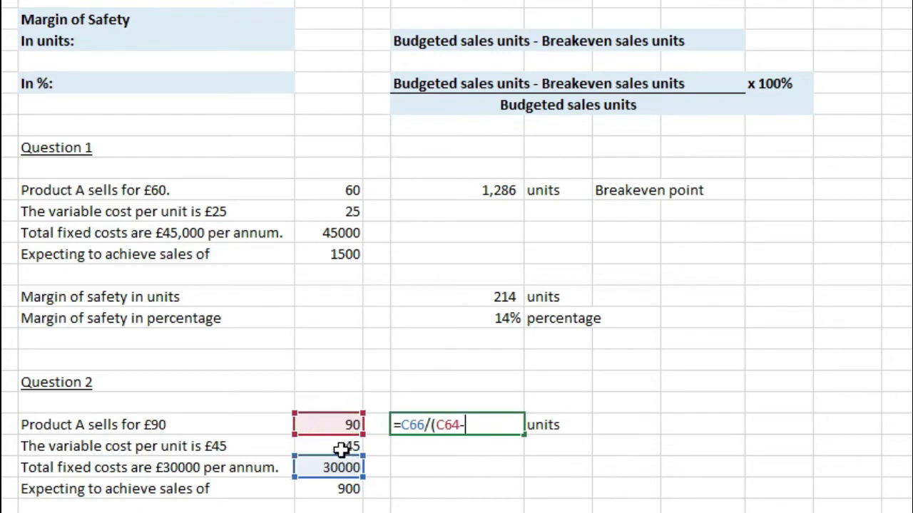
left_click(338, 445)
type(")")
key("Return")
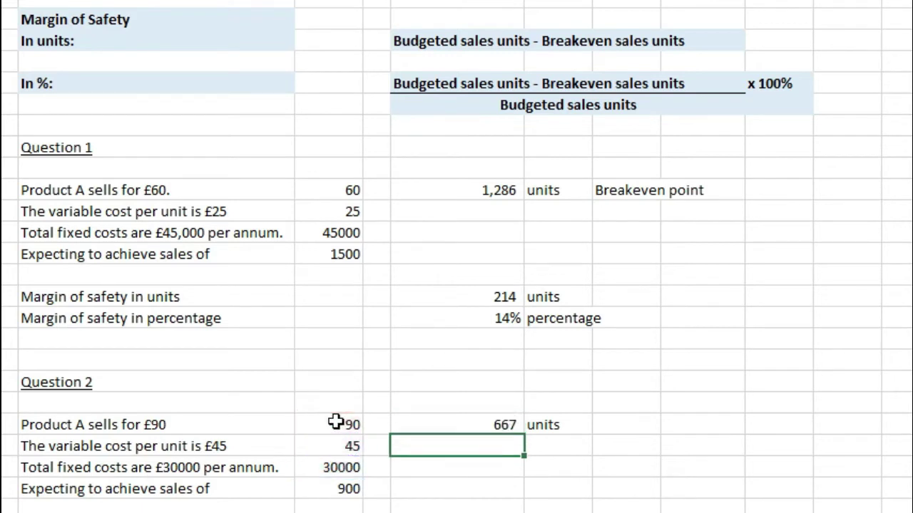
- Copy the 'Breakeven point' label beside Question 2's 667 units
left_click_drag(491, 424, 554, 424)
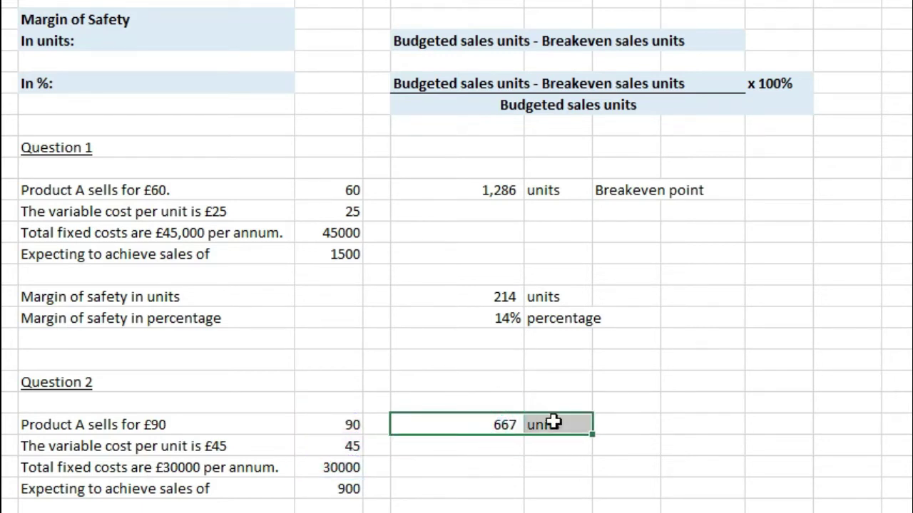
left_click_drag(492, 425, 542, 426)
left_click(621, 188)
key("ctrl+c")
left_click(626, 340)
left_click(613, 426)
key("ctrl+v")
- Copy the 214 margin of safety formula to Question 2, giving 233 units
scroll(556, 321, "down", 1)
left_click(507, 231)
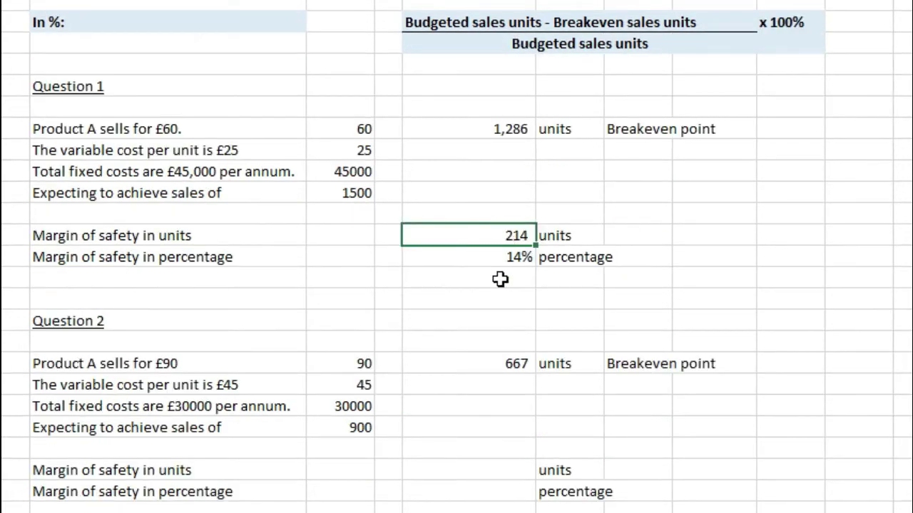
key("ctrl+c")
left_click(515, 469)
key("ctrl+v")
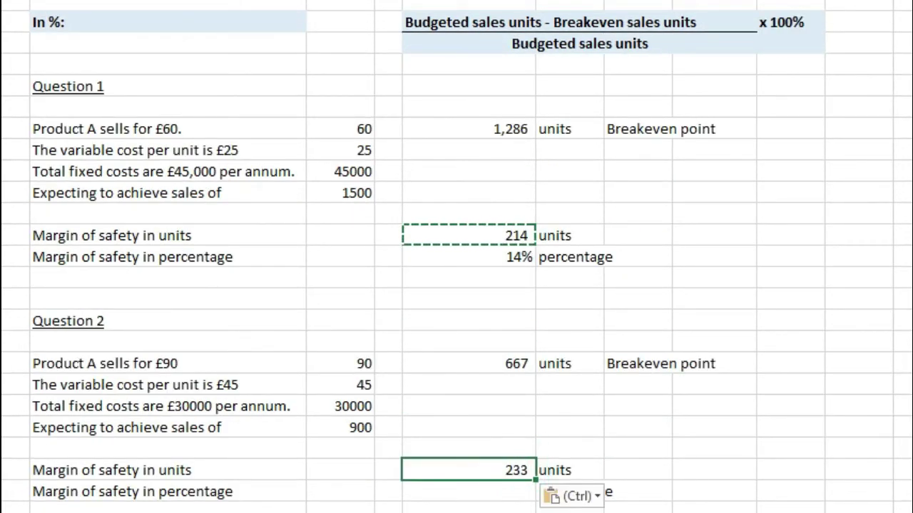
key("F2")
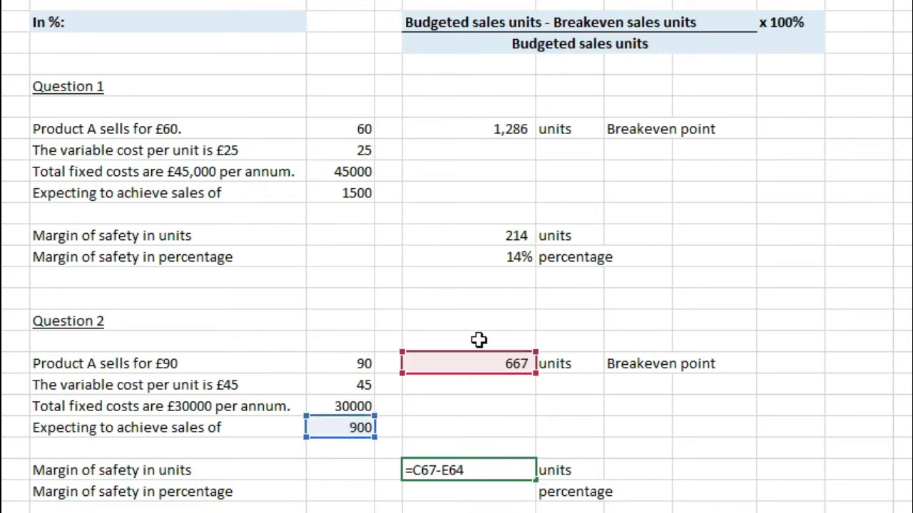
key("Return")
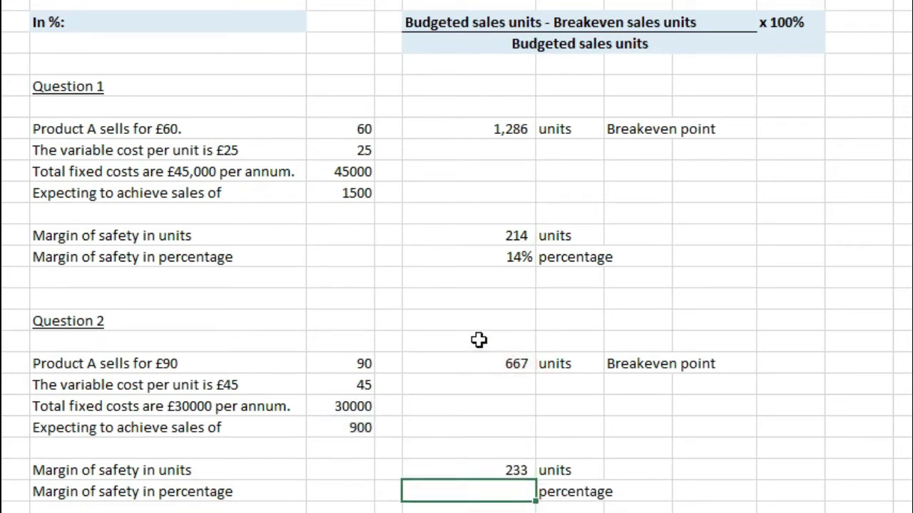
- Copy the 14% margin percentage formula to Question 2, giving 26%
left_click(519, 255)
key("ctrl+c")
left_click(499, 494)
key("ctrl+v")
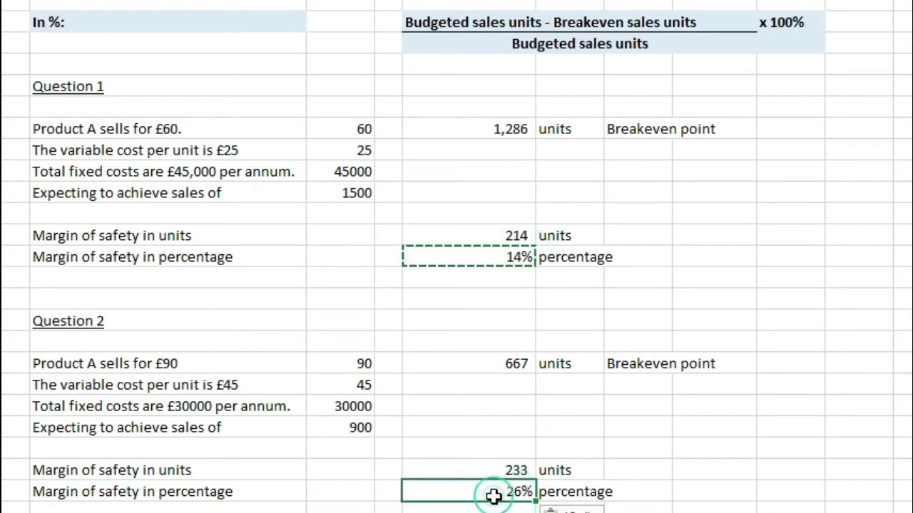
double_click(494, 493)
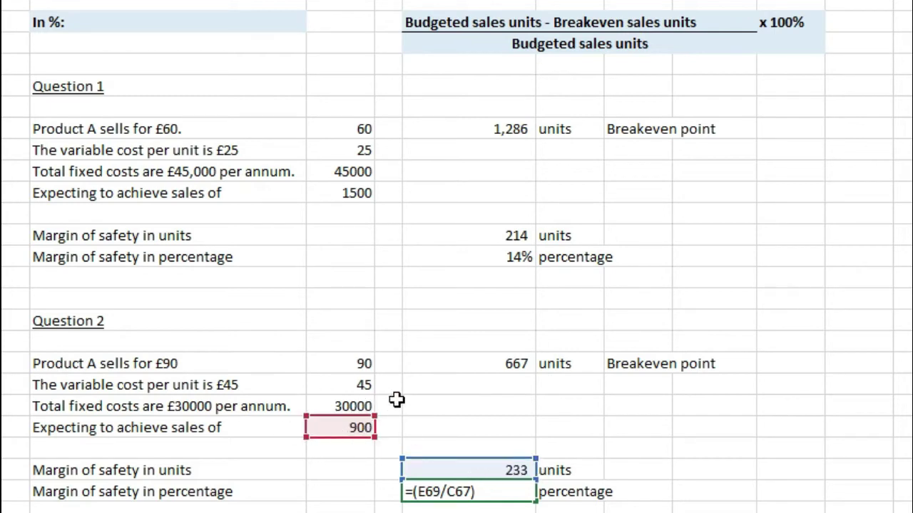
key("ctrl+Return")
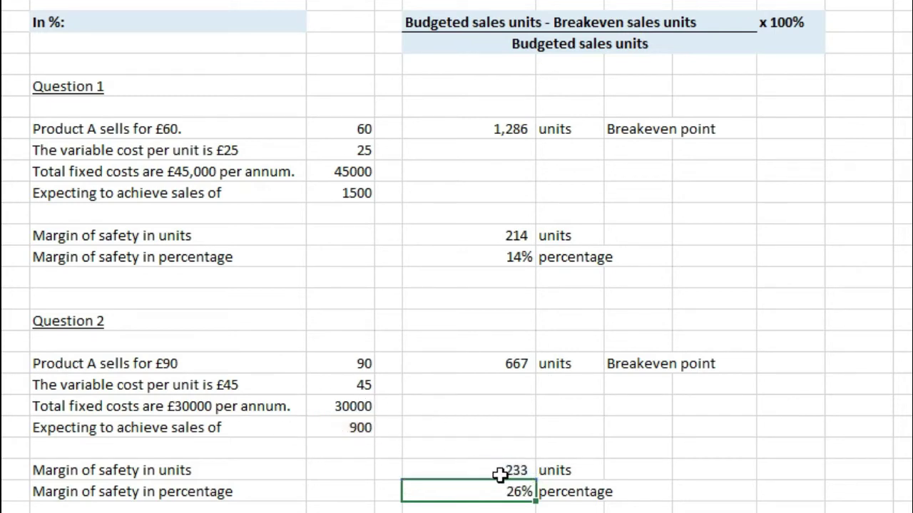
left_click(894, 342)
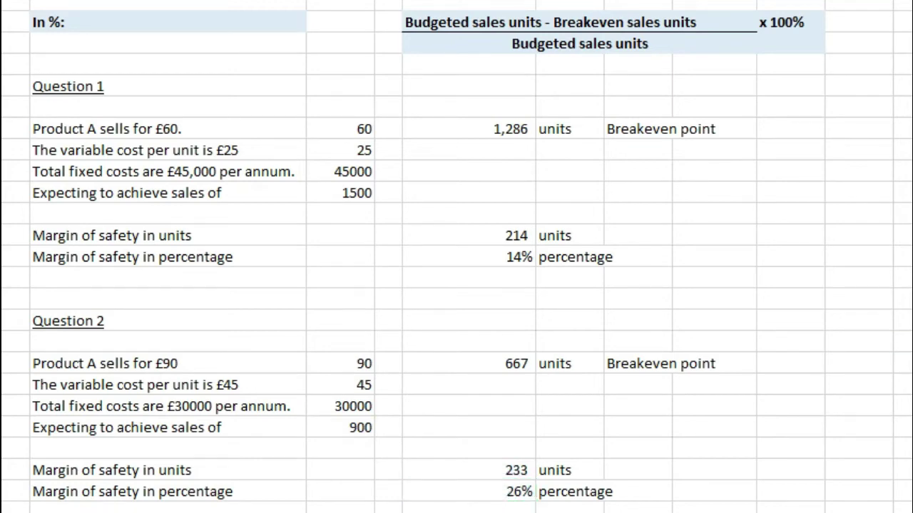
- Enter Question 1's budgeted profit from £60 price, £25 cost, £45,000 fixed costs and 1500 sales: 7500
scroll(457, 285, "down", 5)
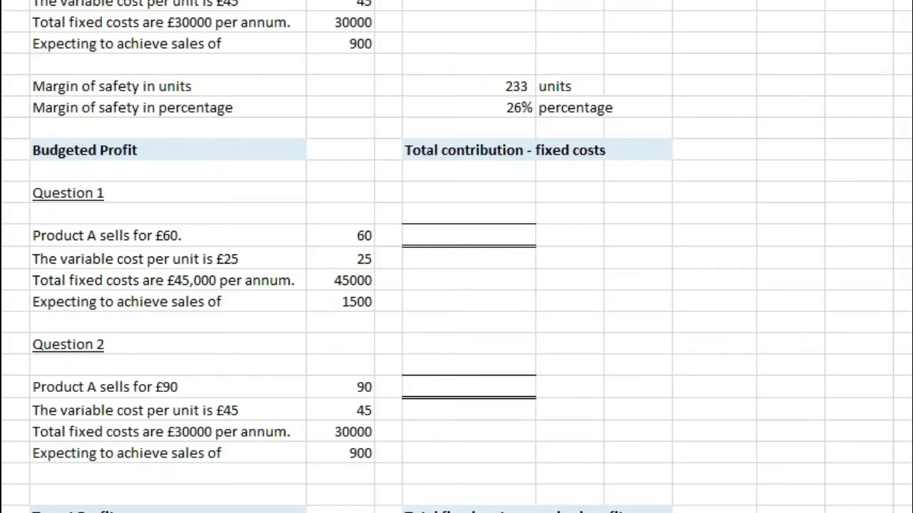
left_click(254, 231)
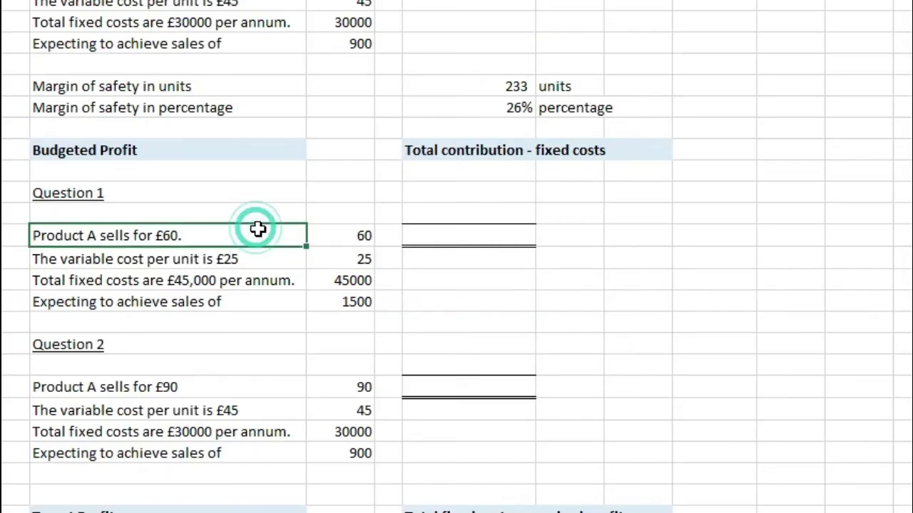
left_click(251, 259)
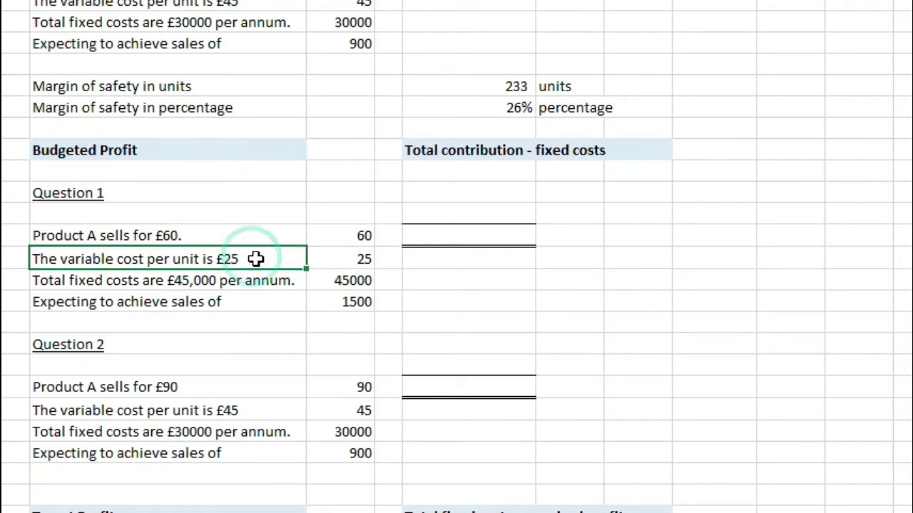
left_click(255, 282)
left_click(298, 305)
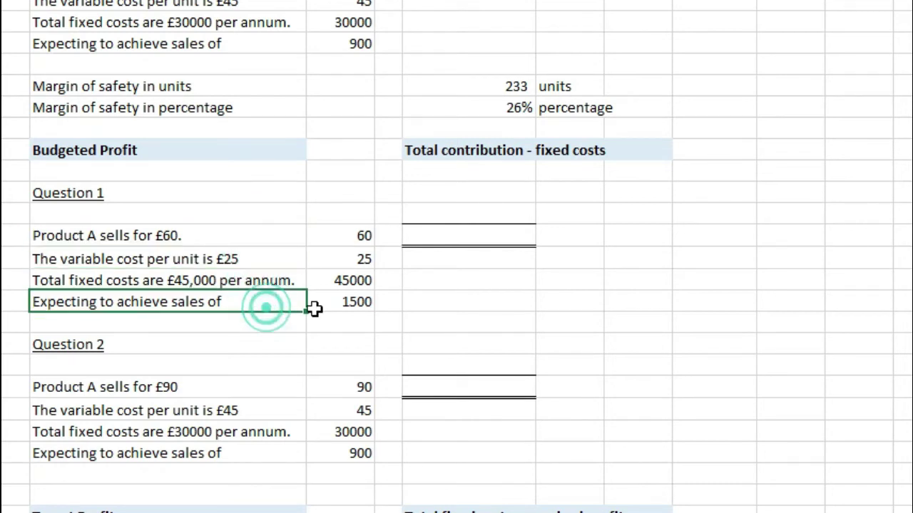
left_click(337, 299)
left_click(447, 236)
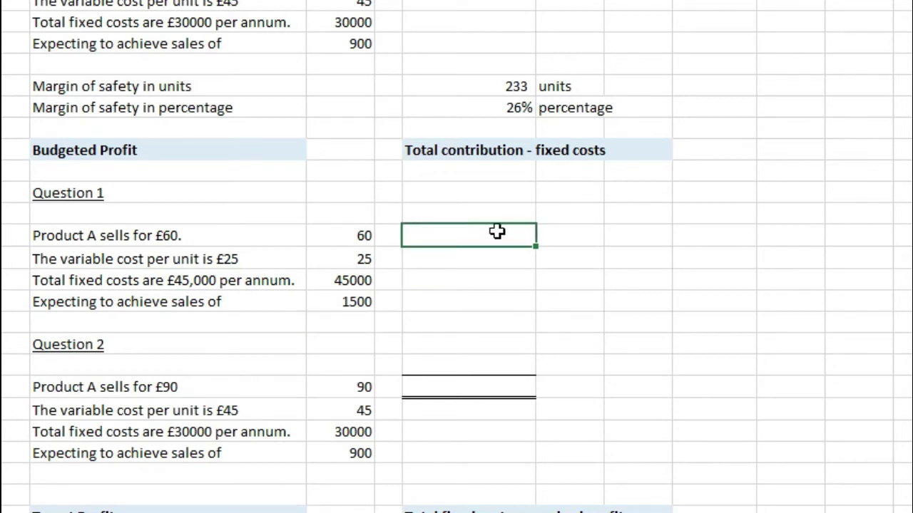
key("F2")
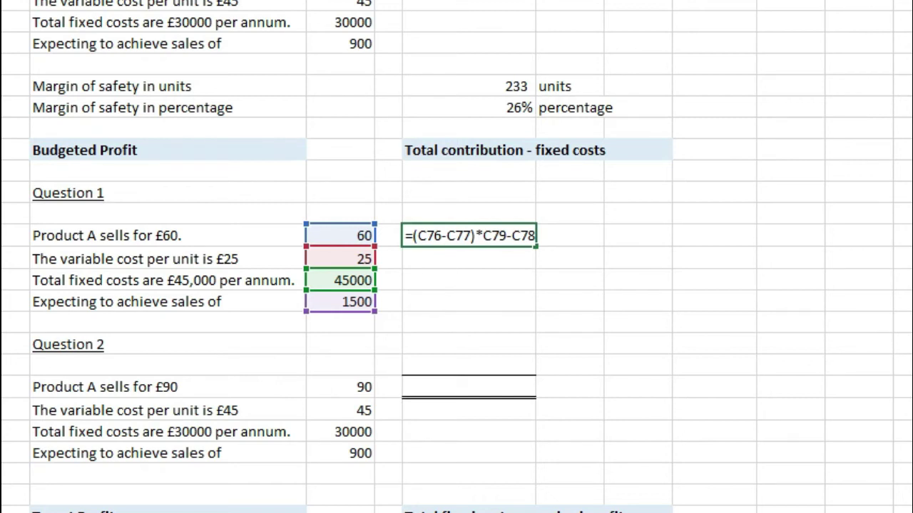
key("Return")
- Copy the budgeted profit formula to Question 2, giving 10500
left_click(500, 233)
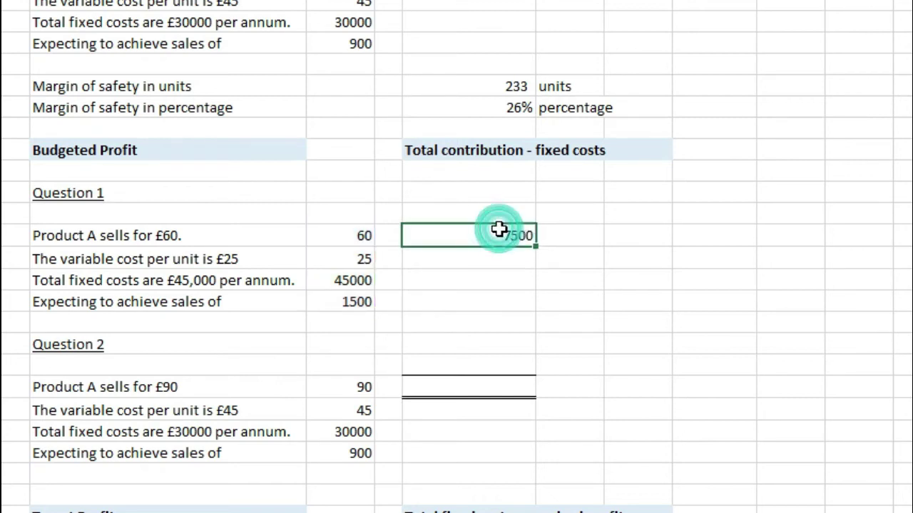
key("ctrl+c")
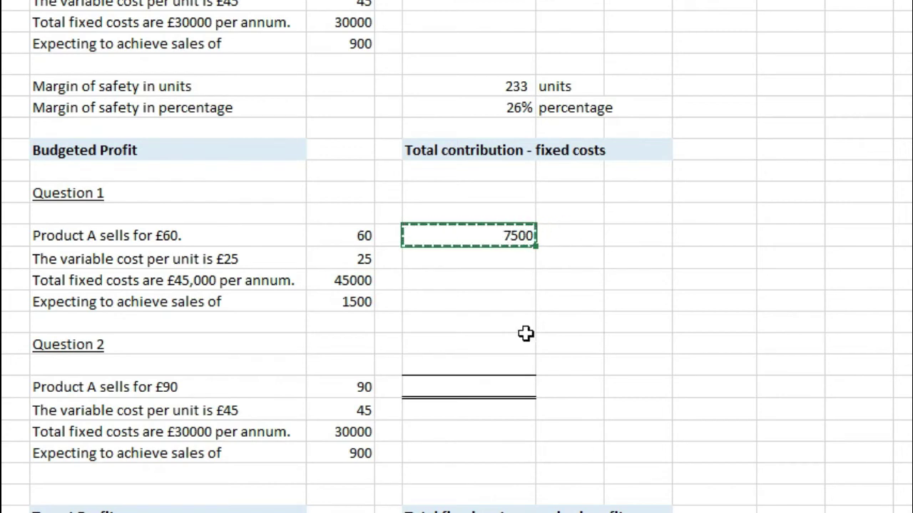
left_click(485, 387)
key("ctrl+v")
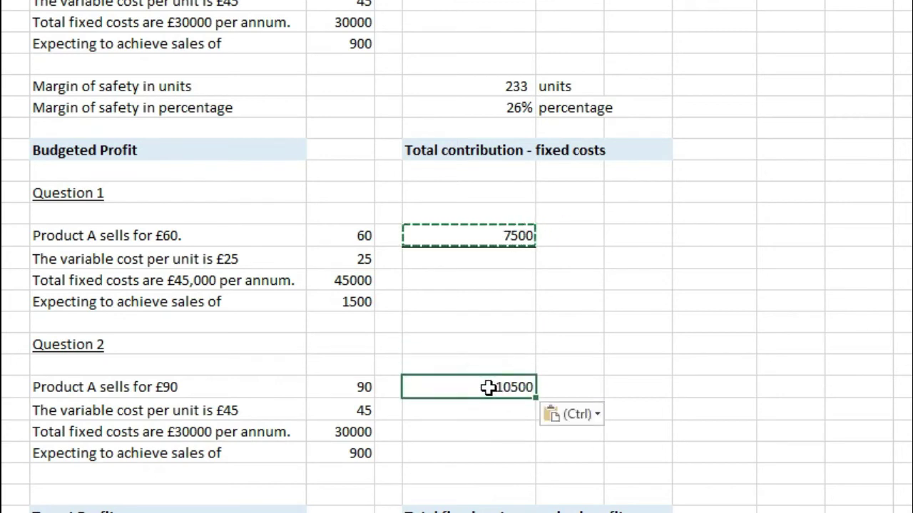
double_click(488, 387)
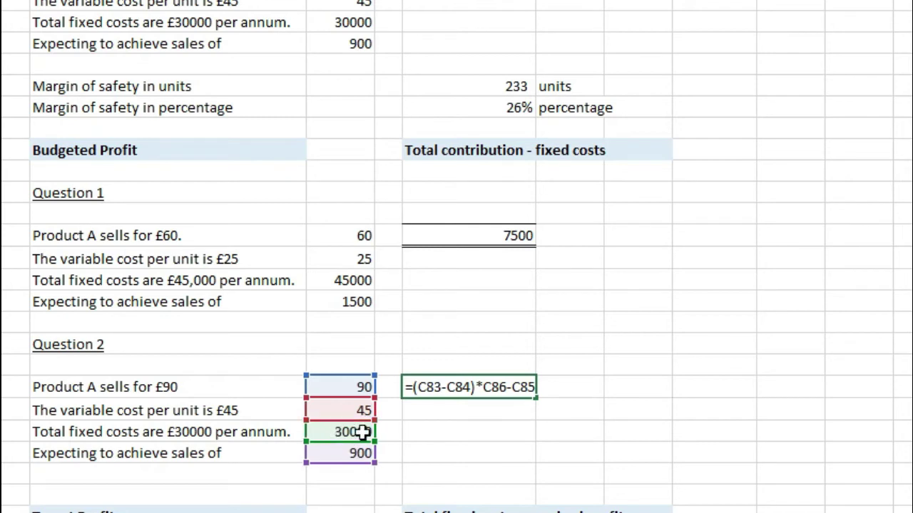
key("Return")
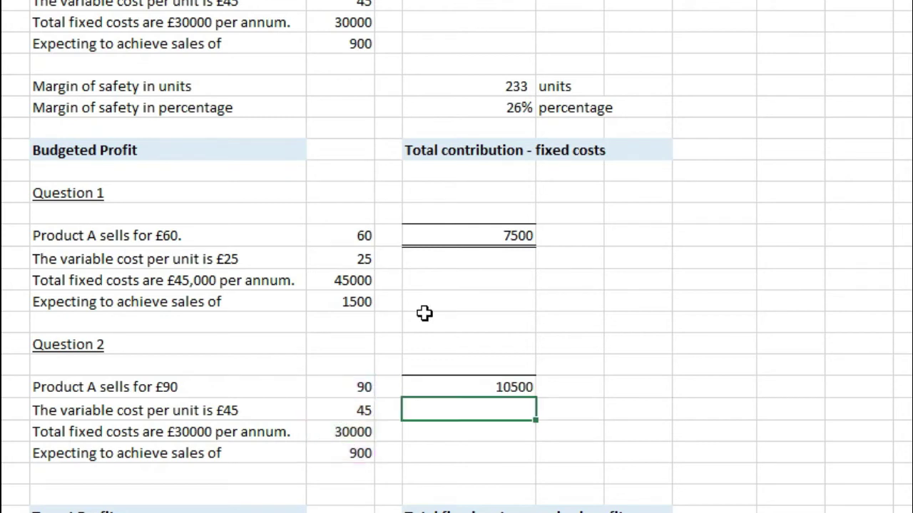
left_click(472, 380)
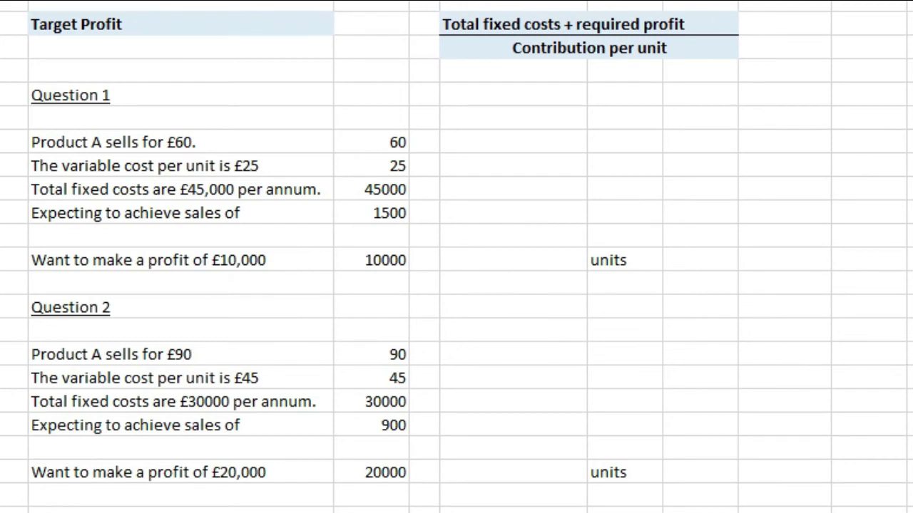
- Paste and review the target profit units formula for Question 1, giving 11286
left_click(548, 259)
key("ctrl+v")
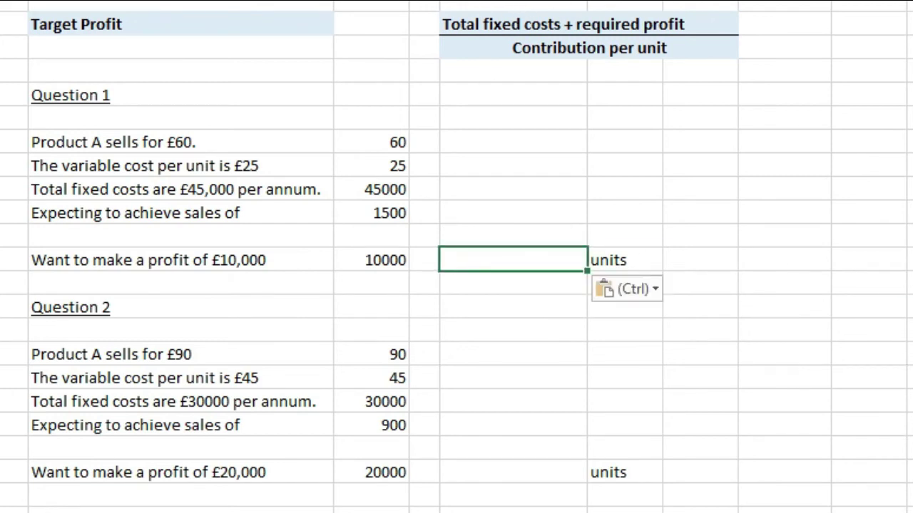
key("F2")
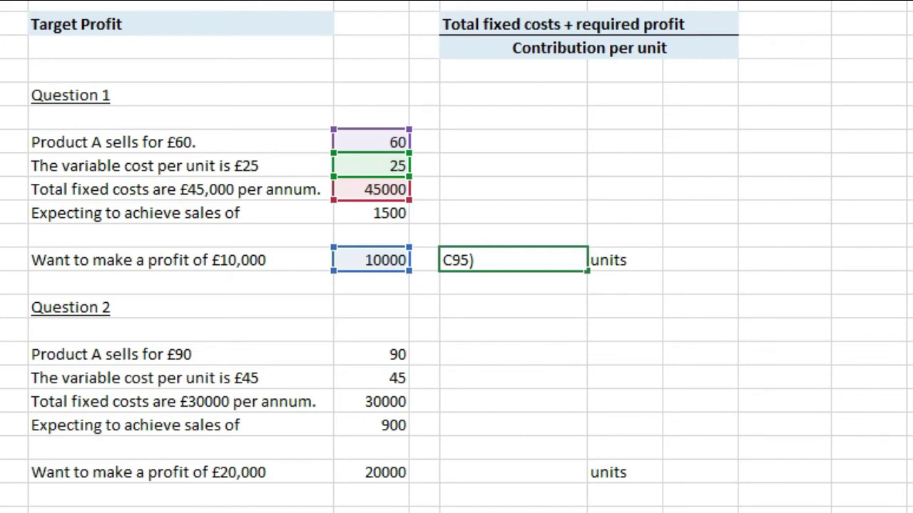
key("Home")
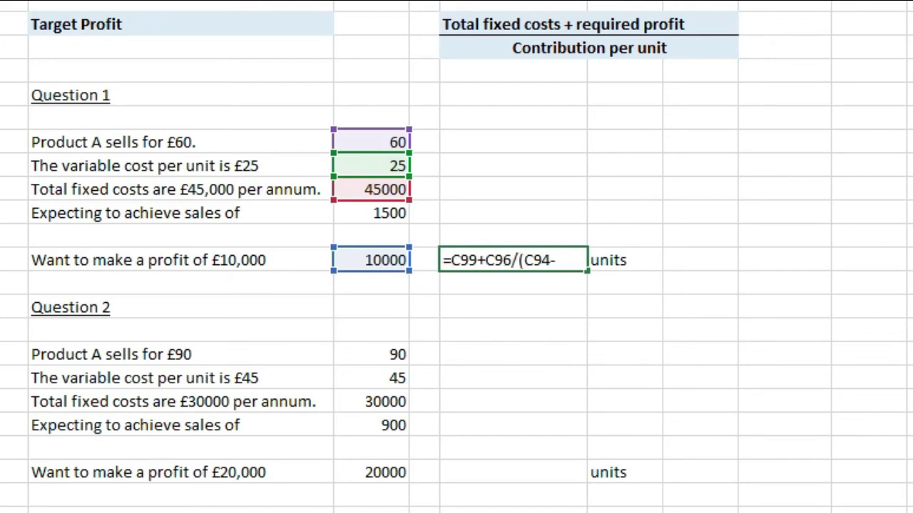
key("End")
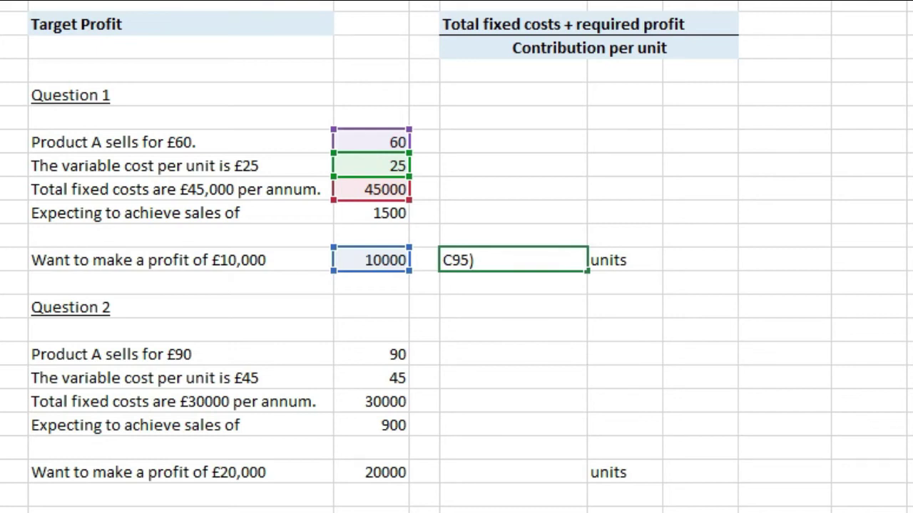
key("Return")
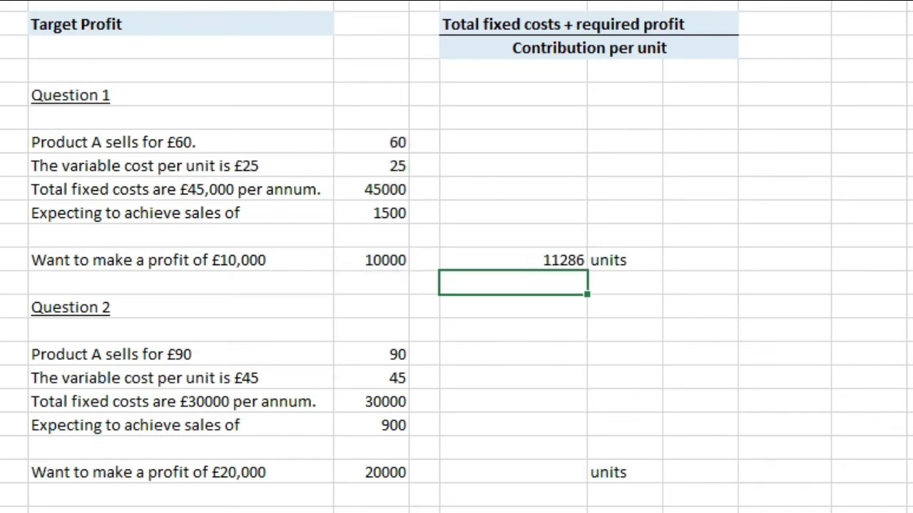
- Copy the target units formula to Question 2, giving 20667
left_click(579, 261)
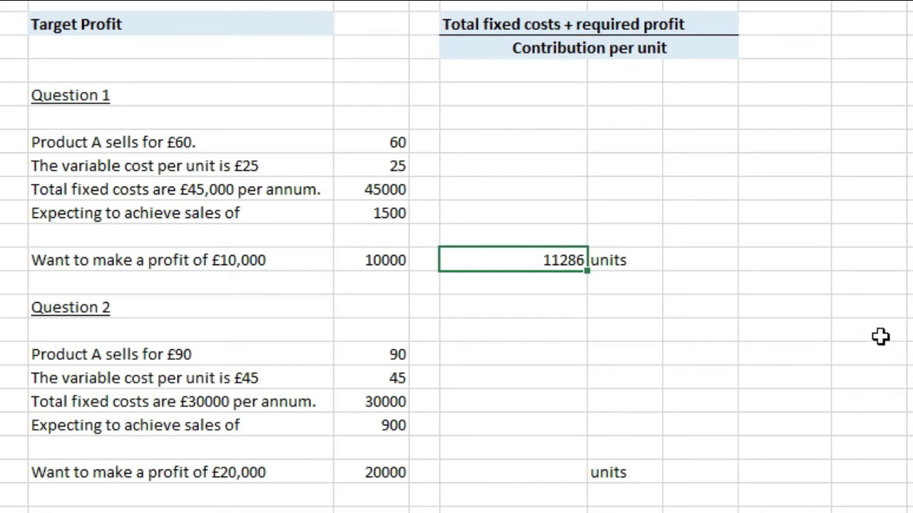
key("ctrl+c")
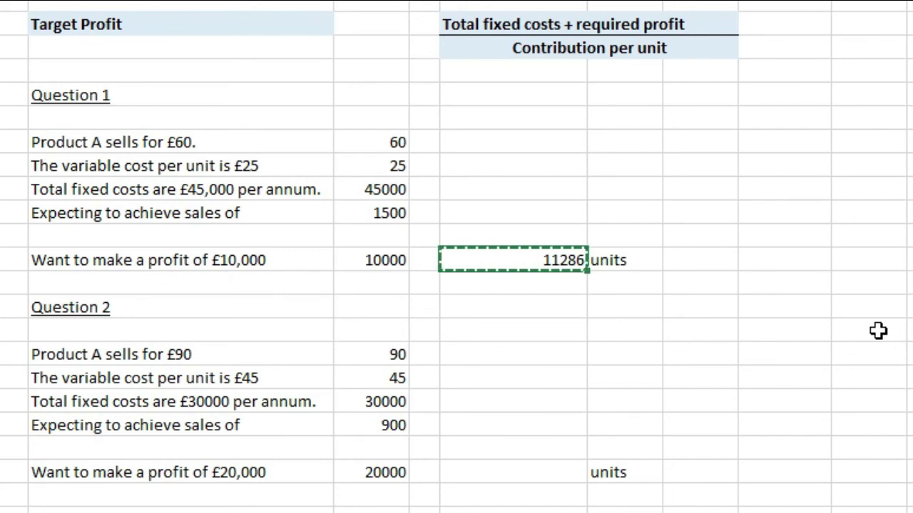
left_click(556, 468)
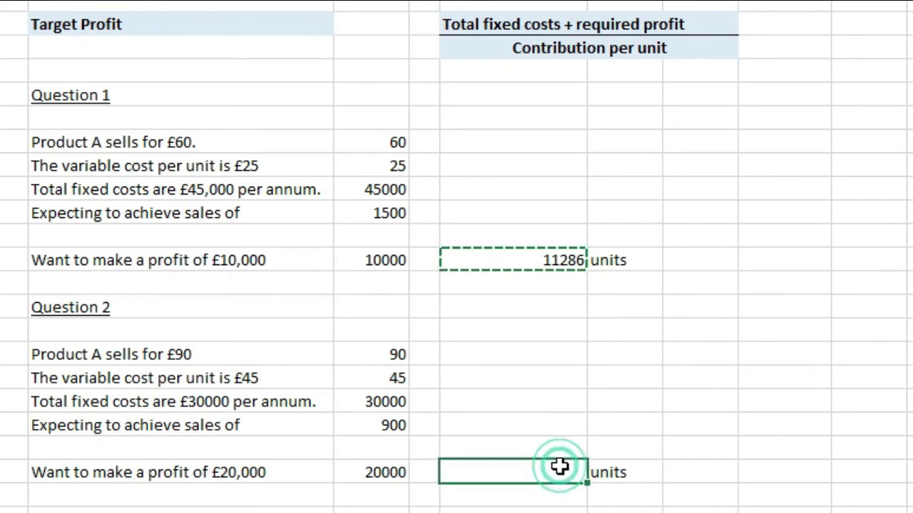
key("ctrl+v")
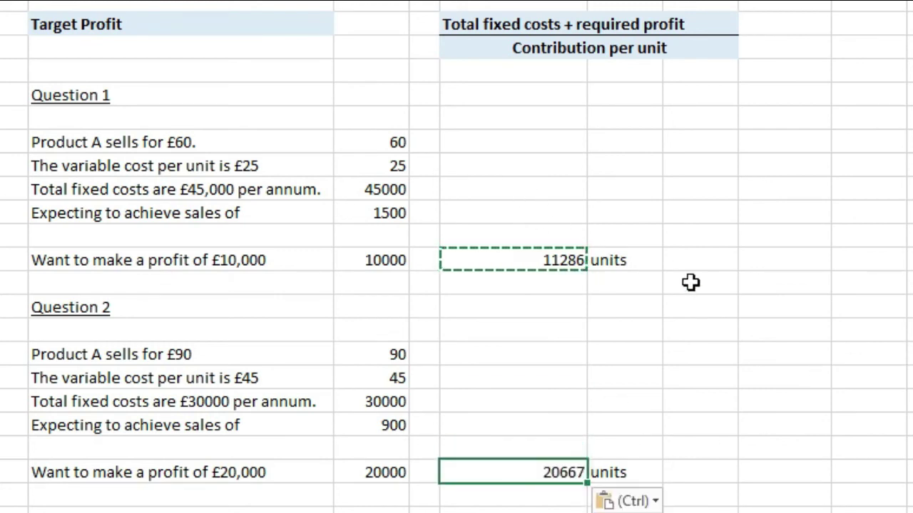
key("Escape")
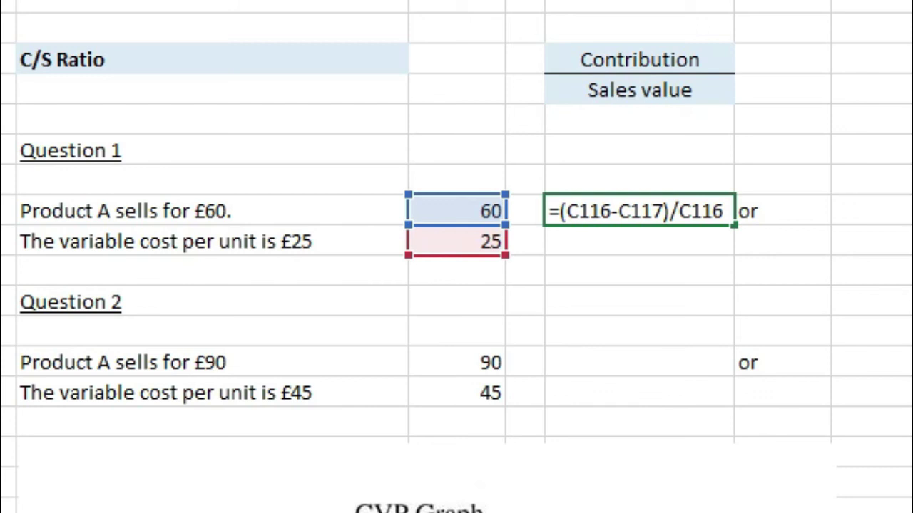
- Enter Question 1's C/S ratio =(C116-C117)/C116 as 0.58, with 58% after 'or'
key("Return")
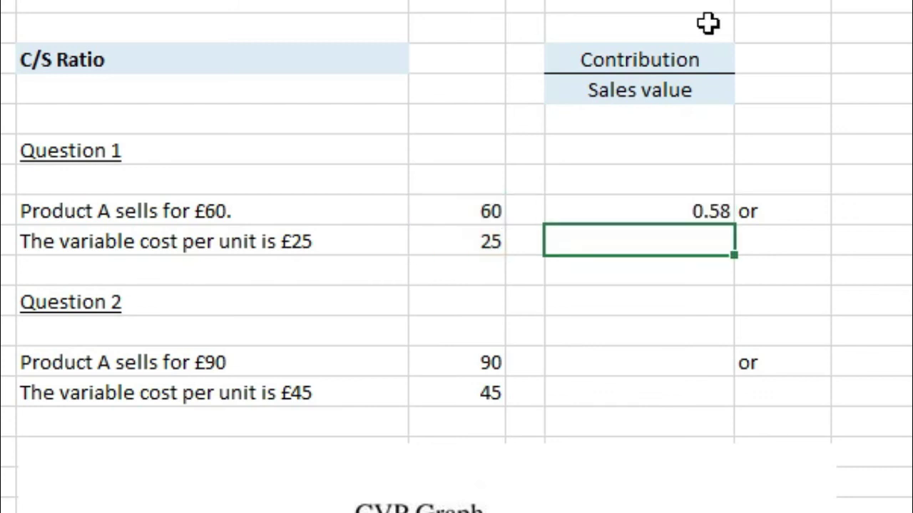
left_click(682, 214)
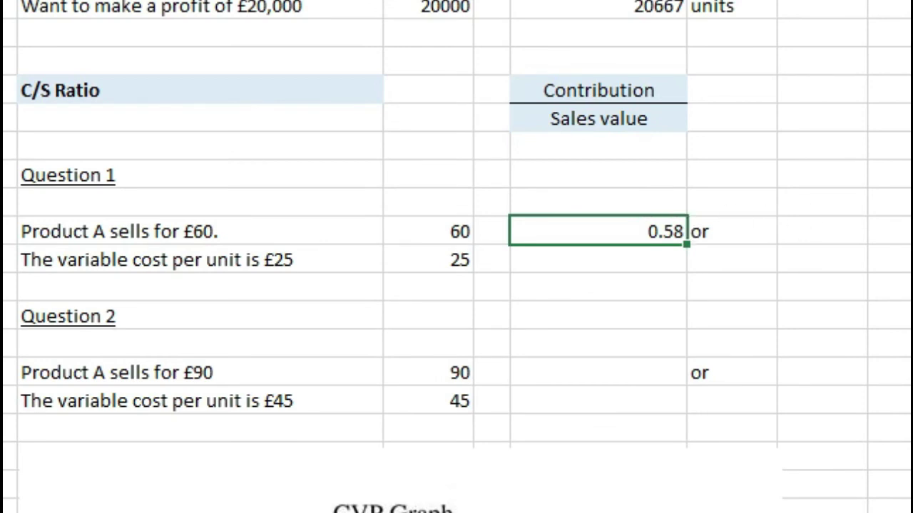
key("F2")
key("Escape")
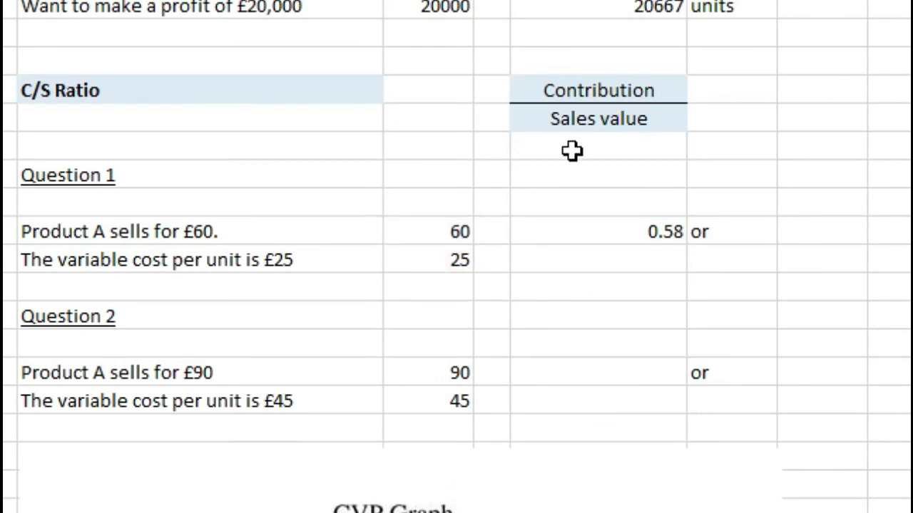
left_click(820, 232)
key("ctrl+v")
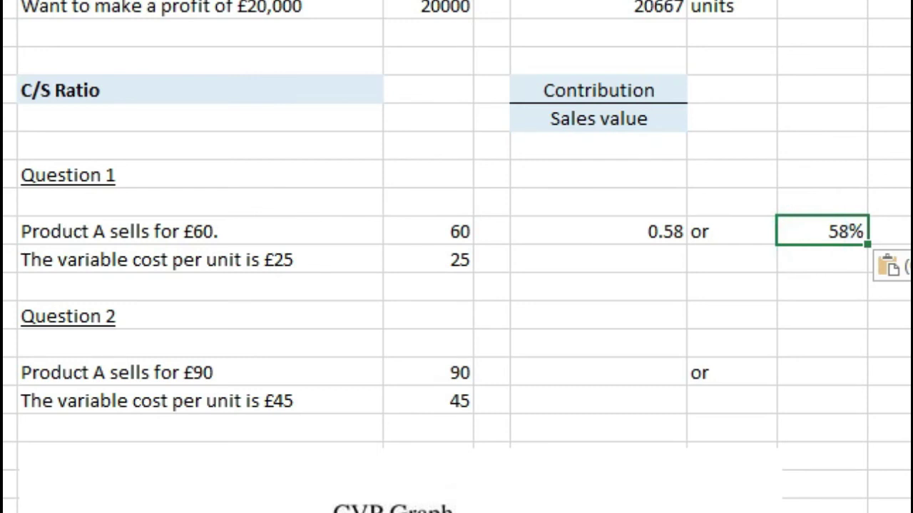
- Copy the three ratio cells to Question 2's row, giving 0.50 or 50%
left_click_drag(827, 230, 688, 237)
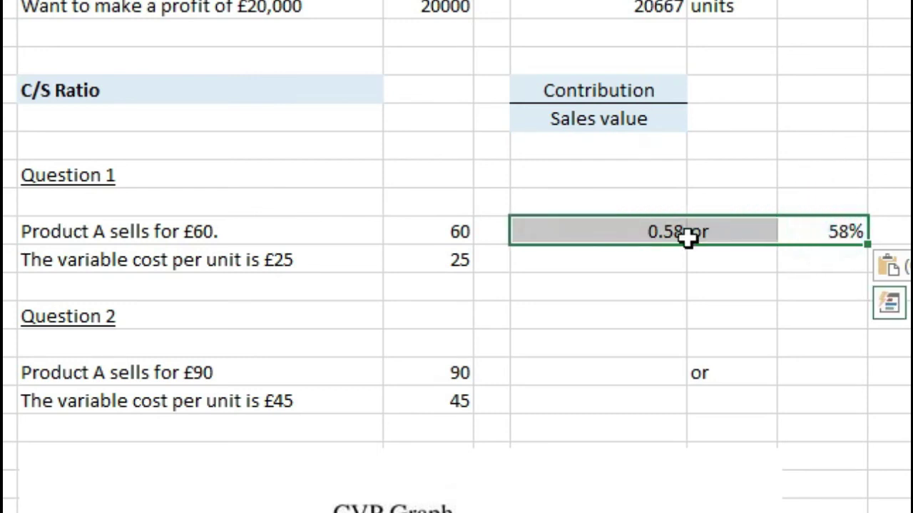
key("ctrl+c")
left_click(670, 372)
key("ctrl+v")
key("Escape")
left_click(638, 373)
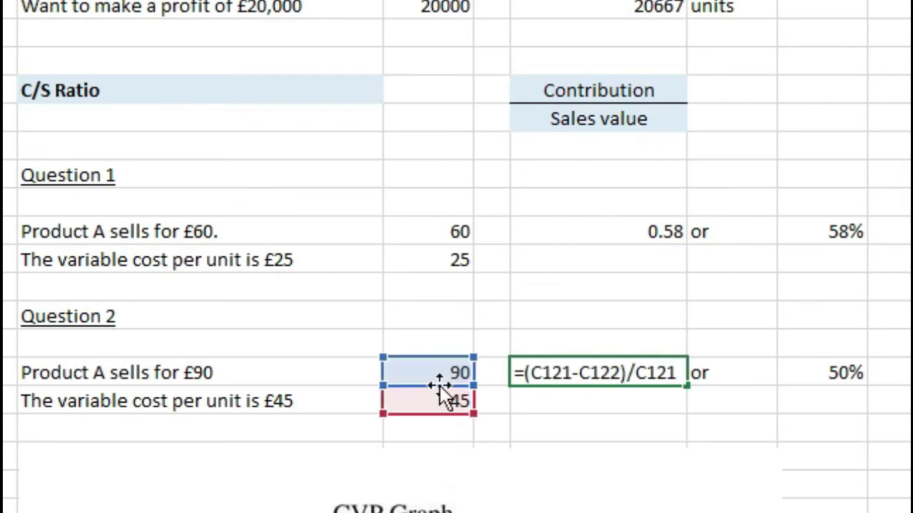
key("ctrl+Return")
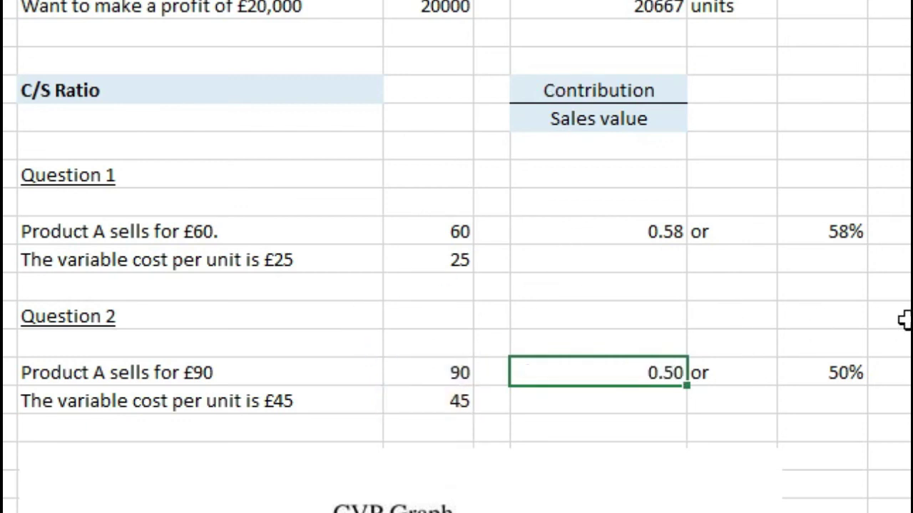